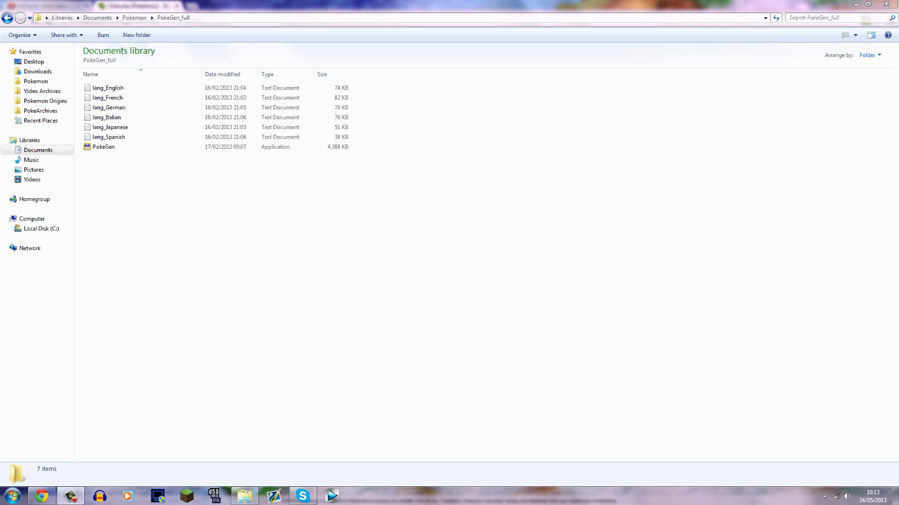
Launch PokeGen from the PokeGen_full folder and open the save file Pokemon Volt White 2.dsv.
double_click(103, 146)
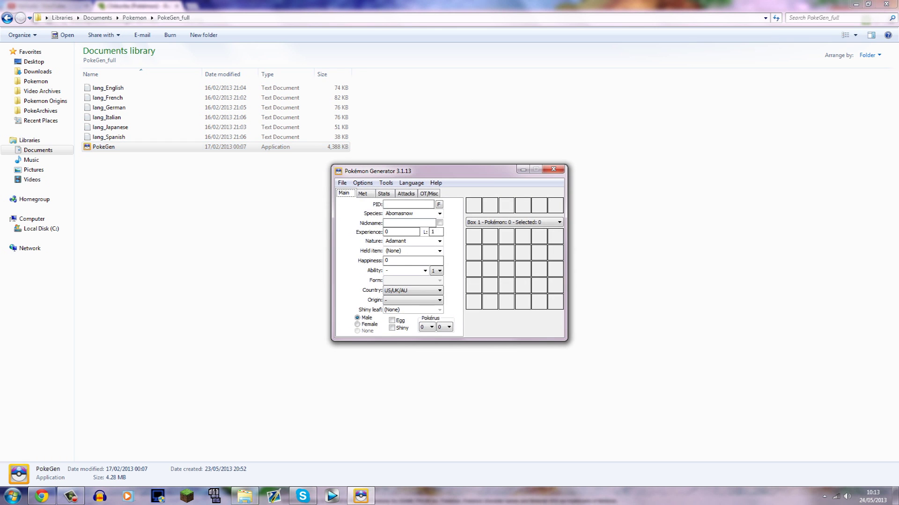
left_click(363, 182)
left_click(342, 182)
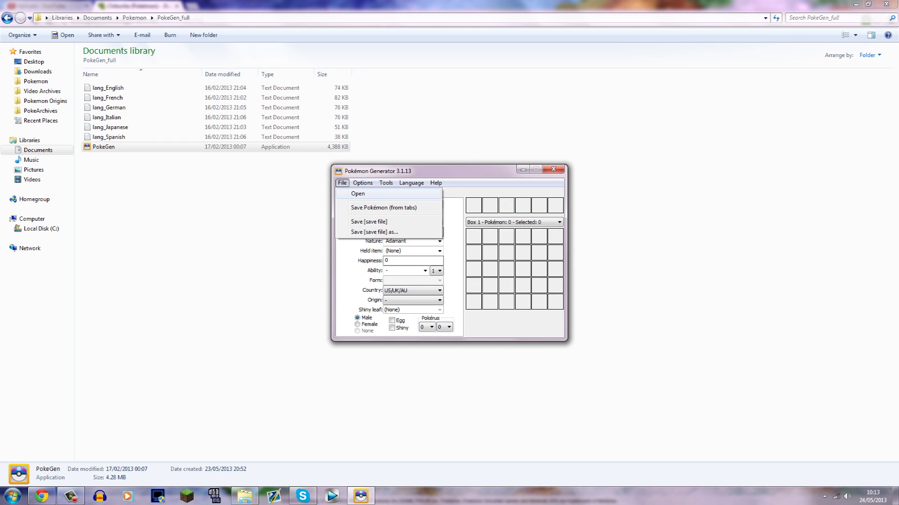
left_click(356, 194)
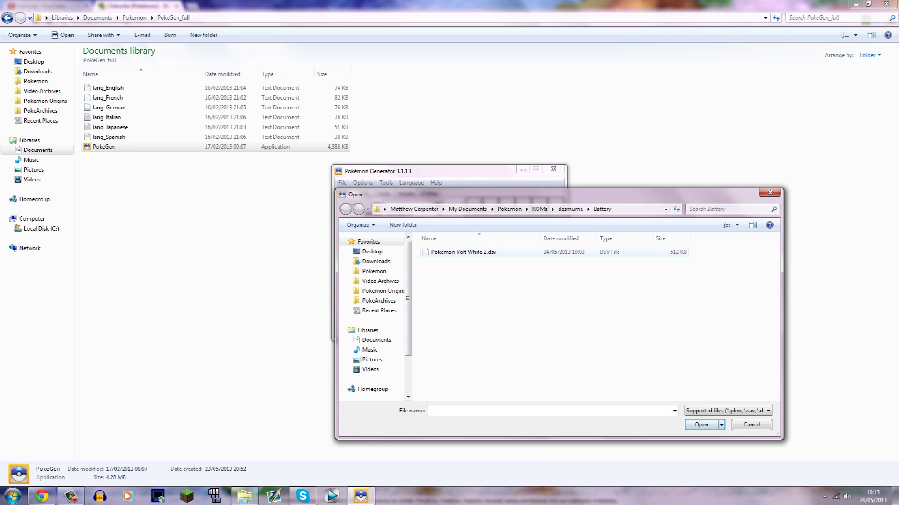
double_click(463, 252)
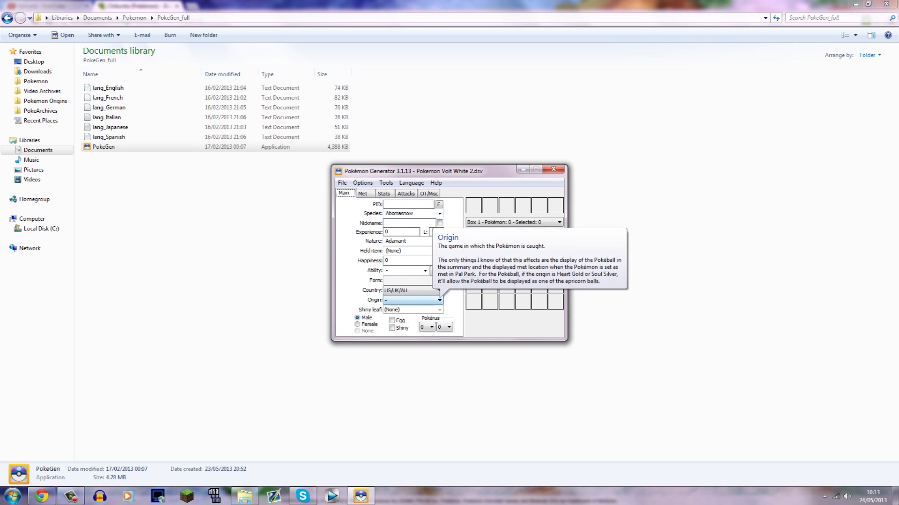
Set the Pokémon's species to Chikorita.
left_click(440, 213)
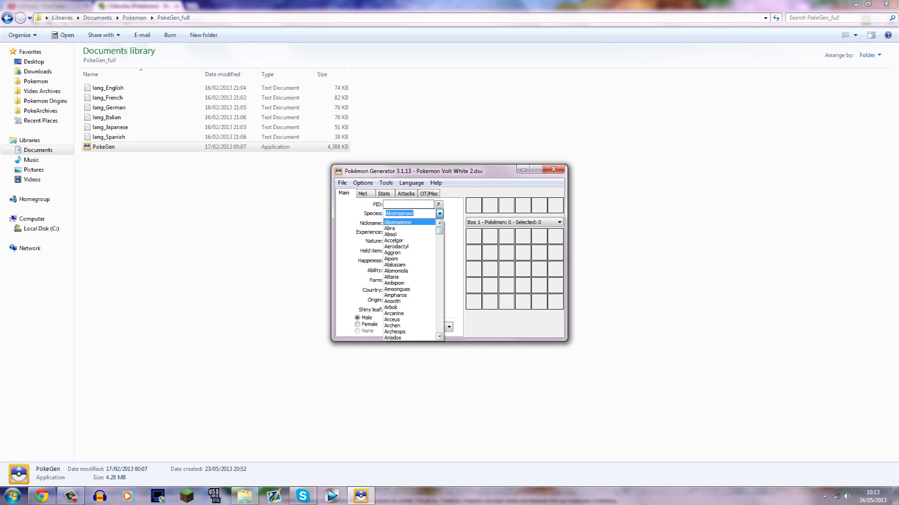
scroll(410, 279, "down", 20)
left_click_drag(439, 243, 439, 242)
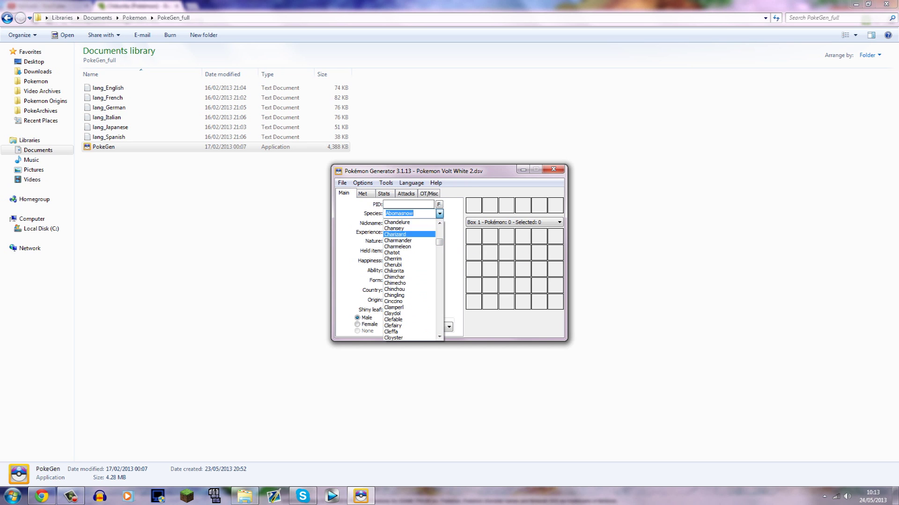
left_click(395, 271)
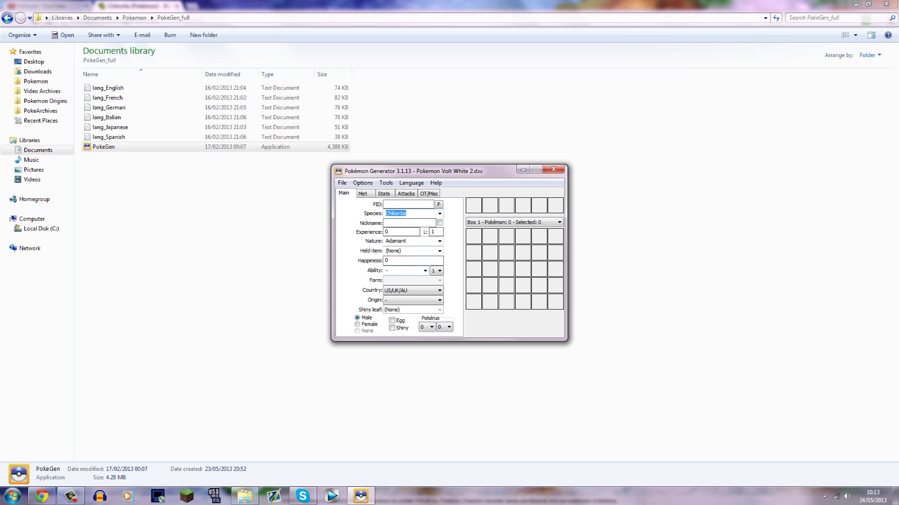
Give the Chikorita the nickname "Uber Guy" with the nickname flag enabled, and set its nature to Calm.
left_click(409, 223)
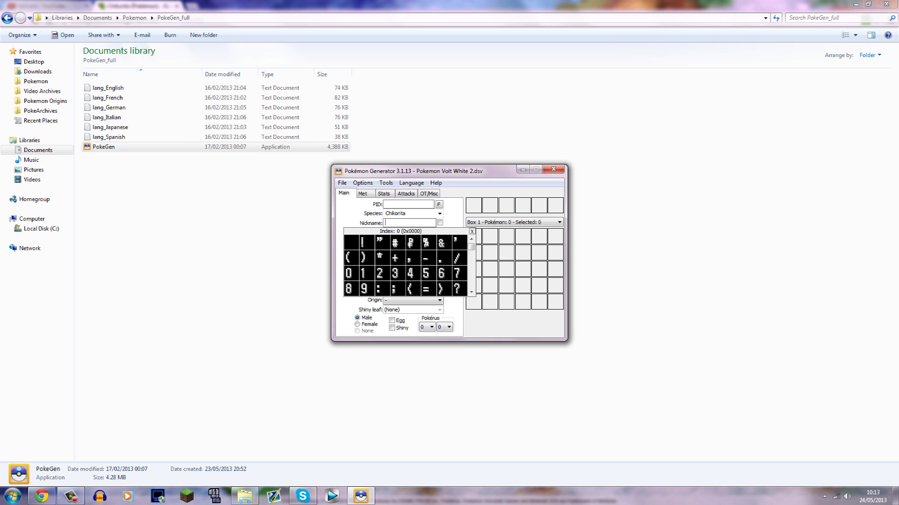
type("Uber Guy")
left_click(439, 223)
mouse_move(408, 232)
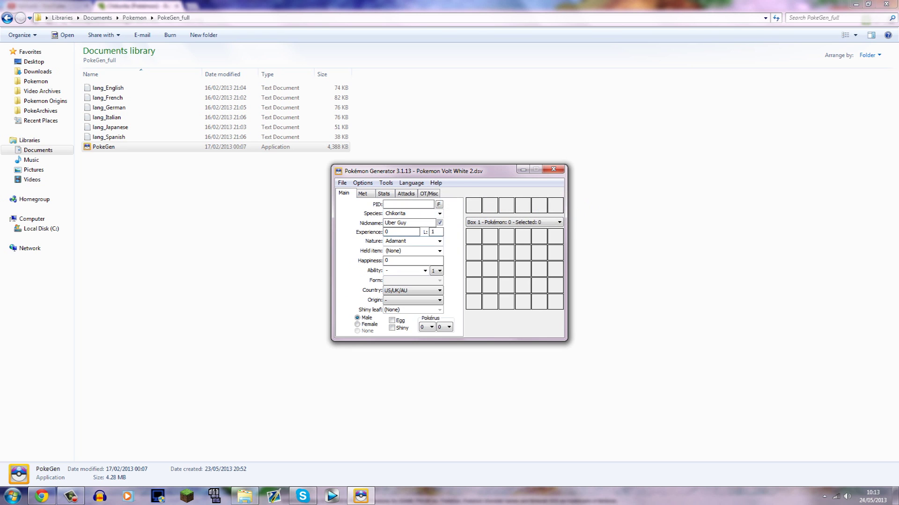
left_click(439, 241)
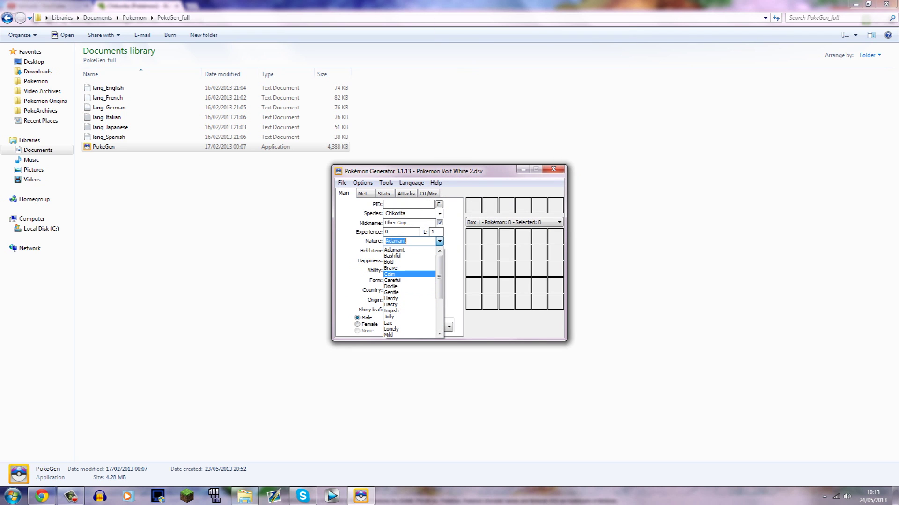
left_click(390, 252)
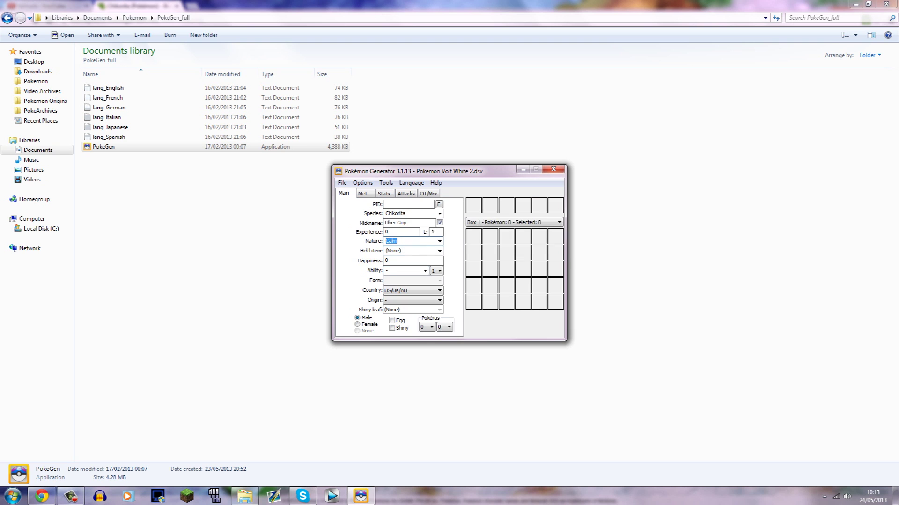
Check Chikorita's abilities on its Bulbapedia page in Chrome, and enter Overgrow as the ability in Pokémon Generator.
left_click(42, 496)
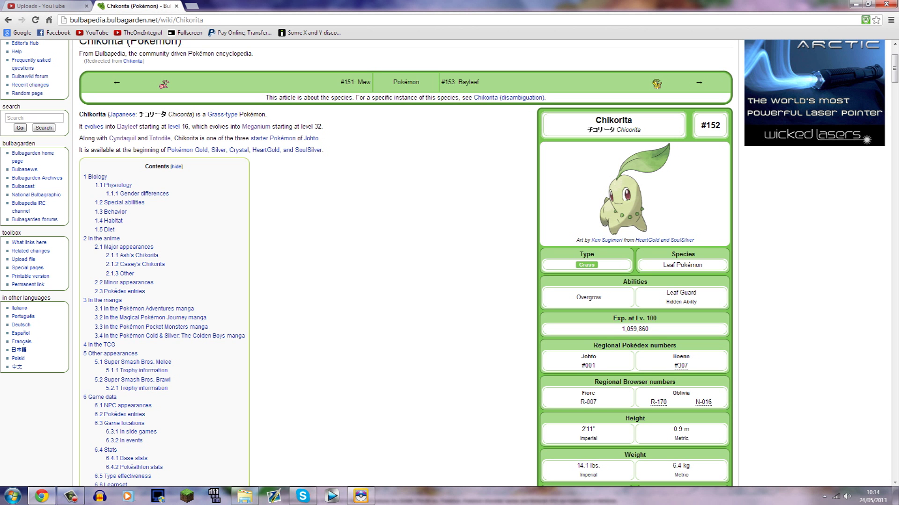
scroll(406, 262, "down", 6)
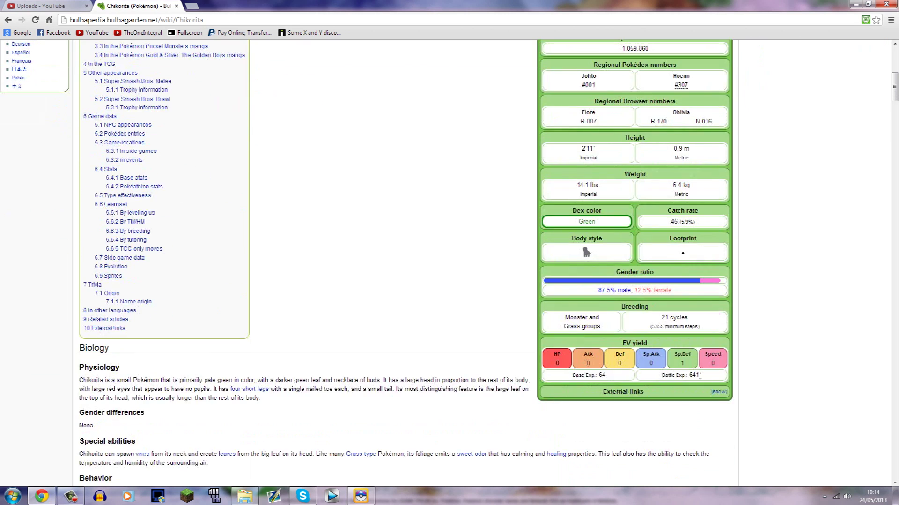
scroll(405, 262, "up", 7)
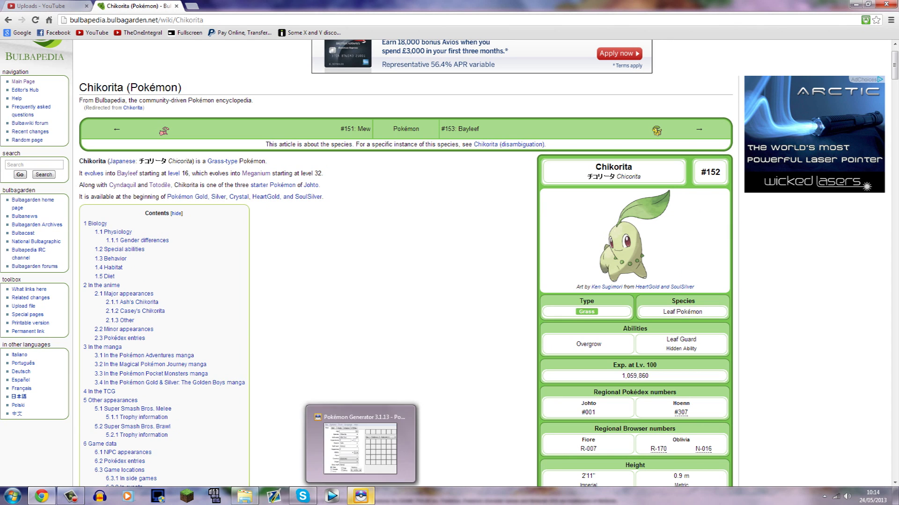
left_click(361, 496)
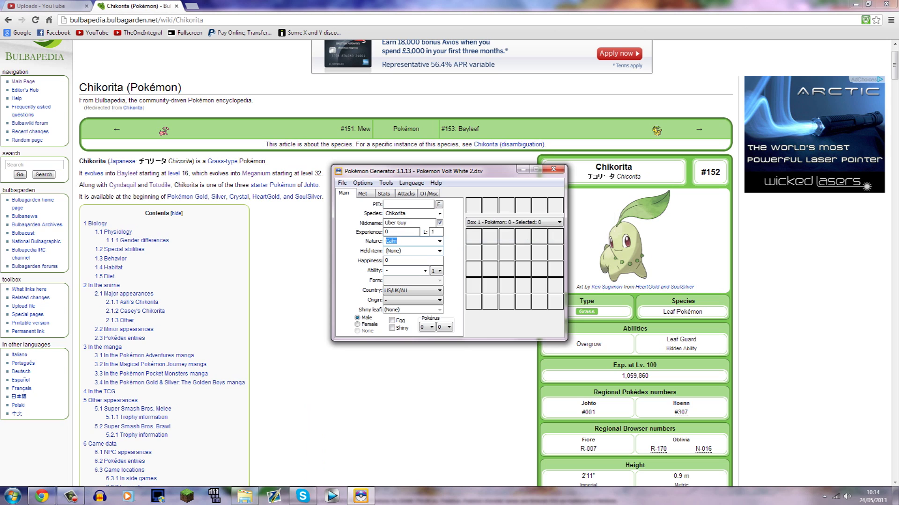
left_click(403, 271)
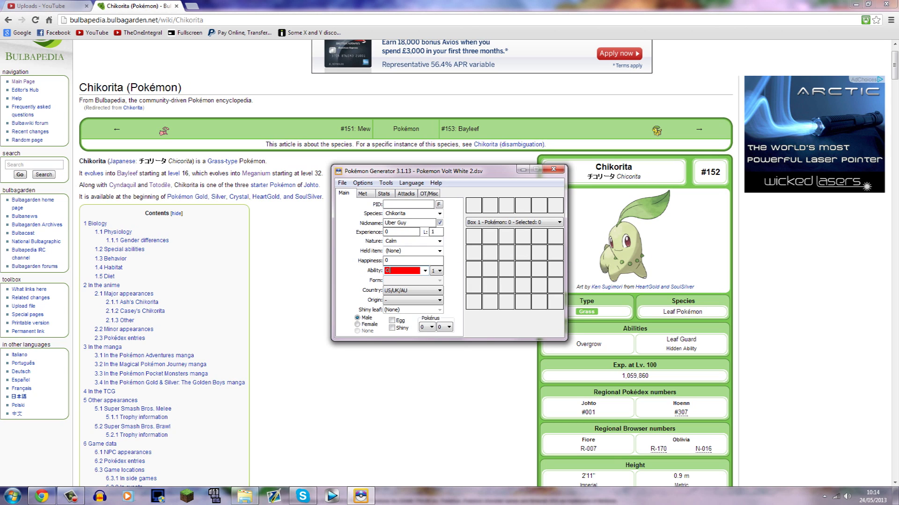
type("ver")
type("gt")
type("row")
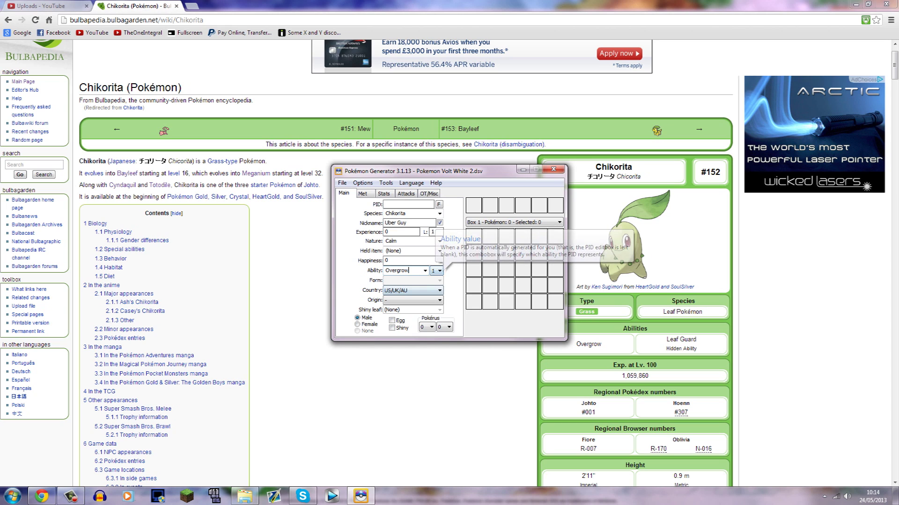
Set the Chikorita's origin to Ruby and mark it as a shiny male egg.
left_click(411, 300)
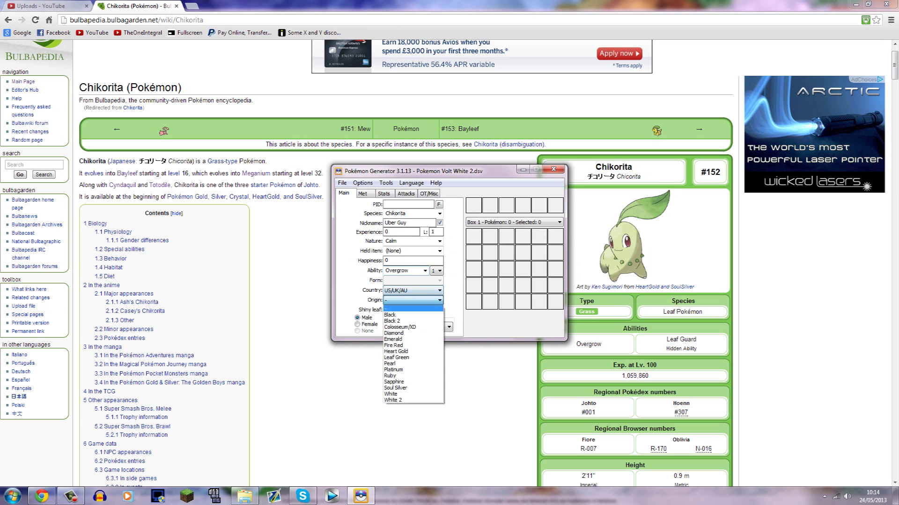
key("Return")
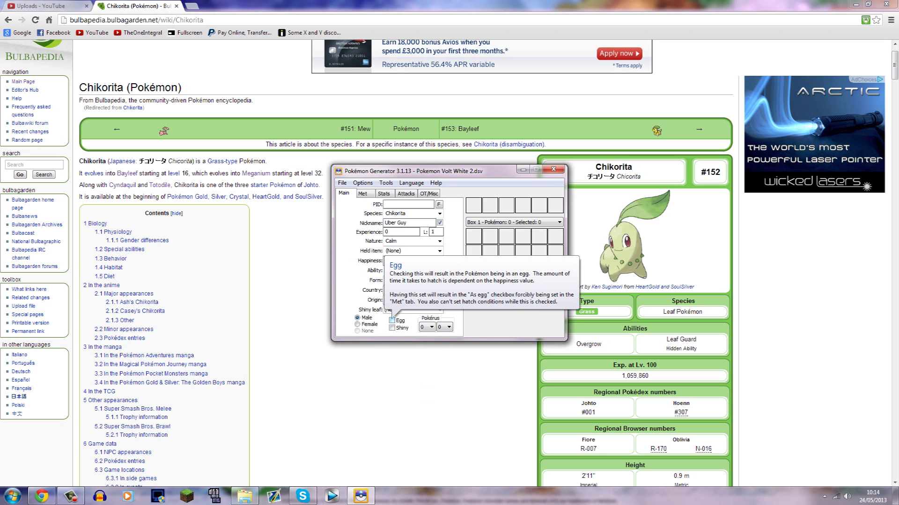
left_click(392, 321)
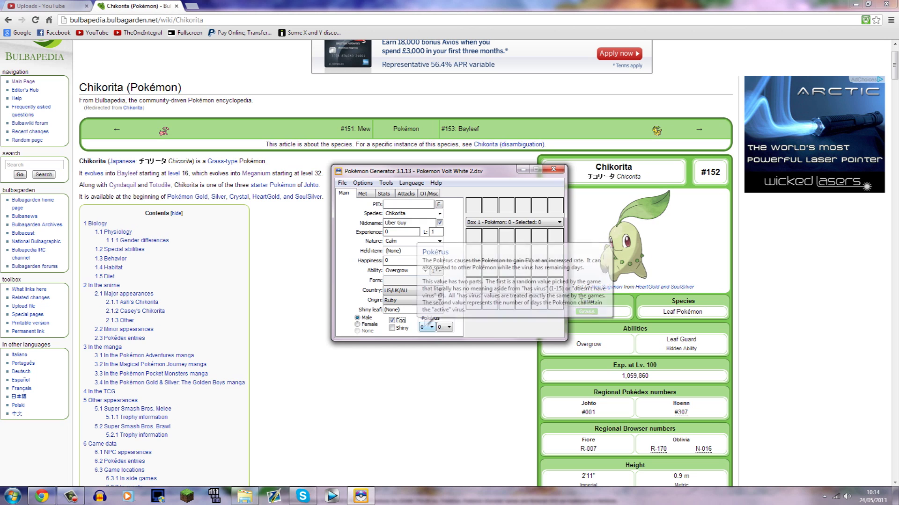
left_click(357, 325)
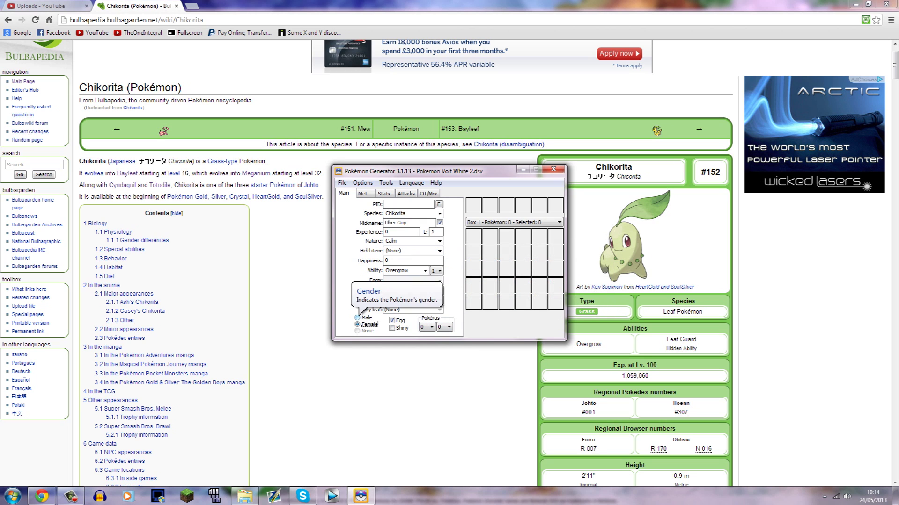
left_click(357, 317)
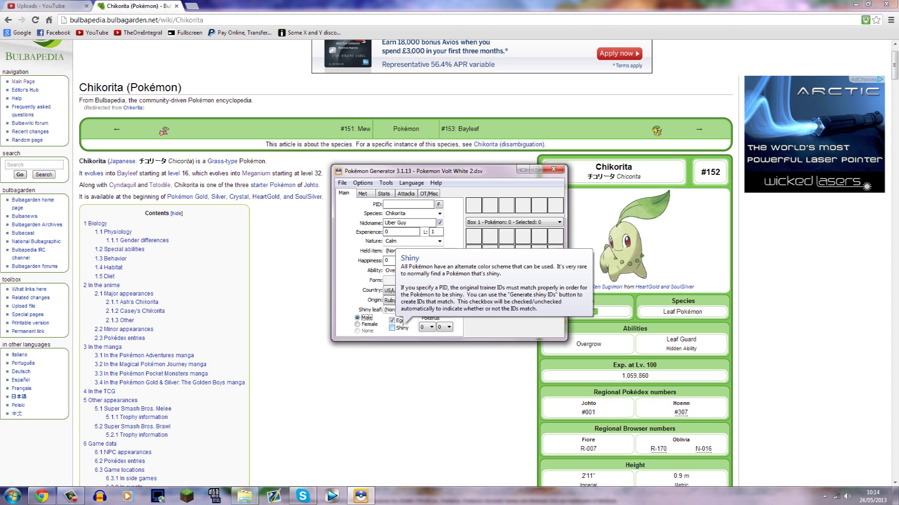
left_click(398, 328)
In the met details, enable matching trainer information and set the location to Abundant Shrine and the ball to Heavy Ball.
left_click(363, 193)
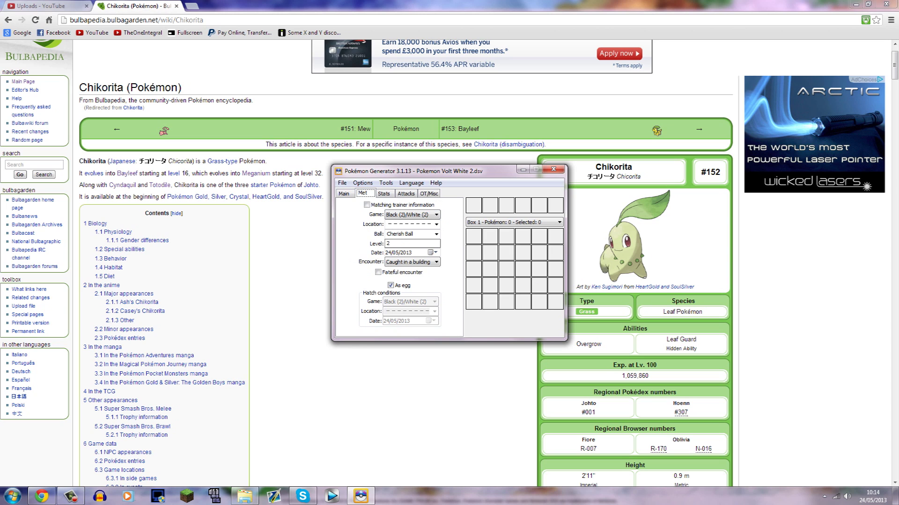
left_click(366, 205)
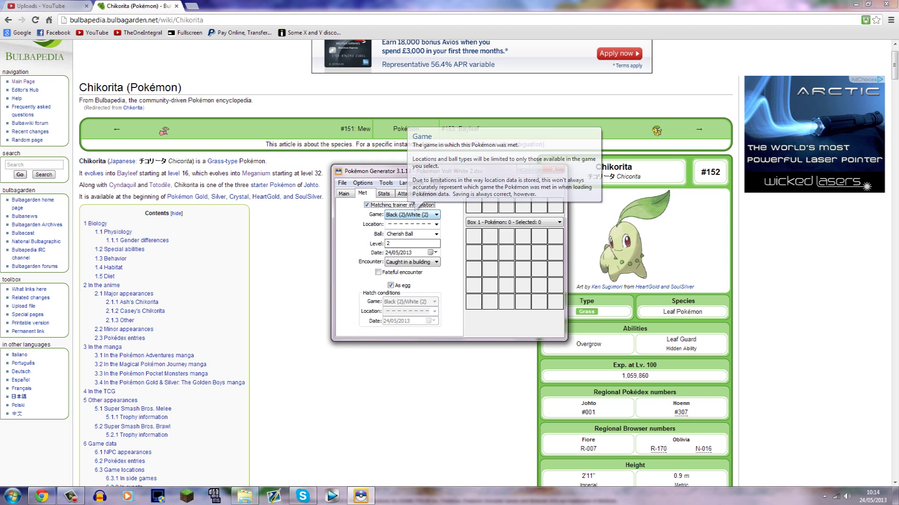
left_click(436, 224)
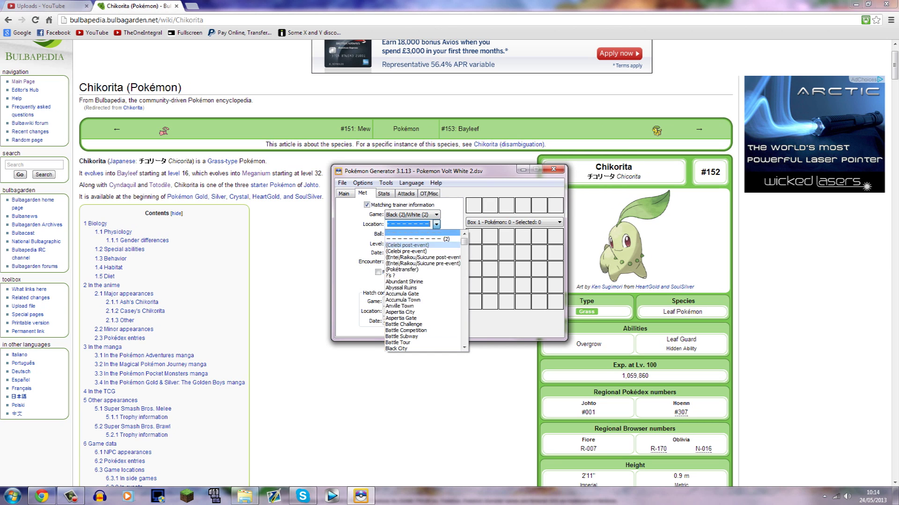
left_click(404, 282)
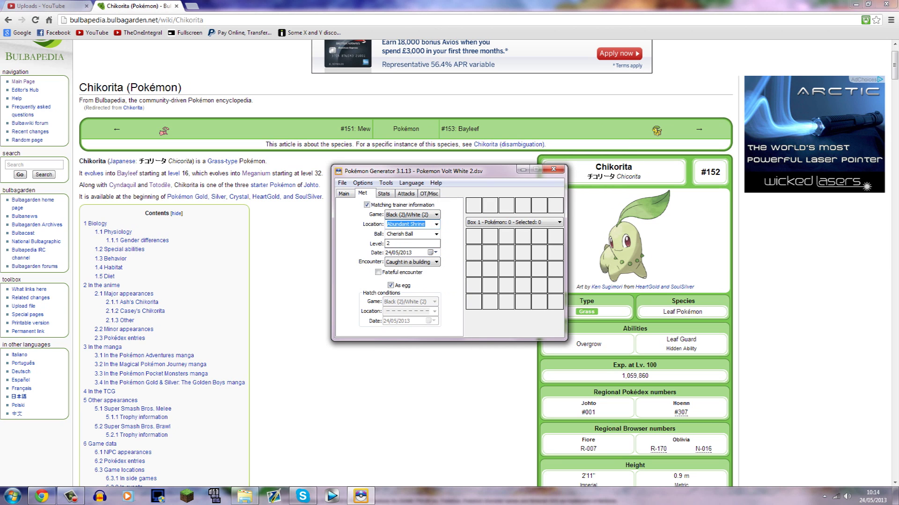
left_click(436, 234)
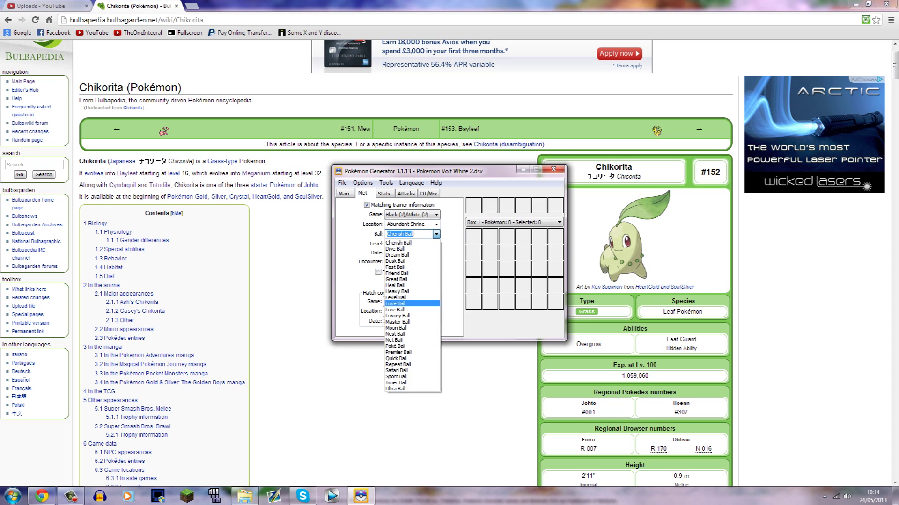
left_click(398, 291)
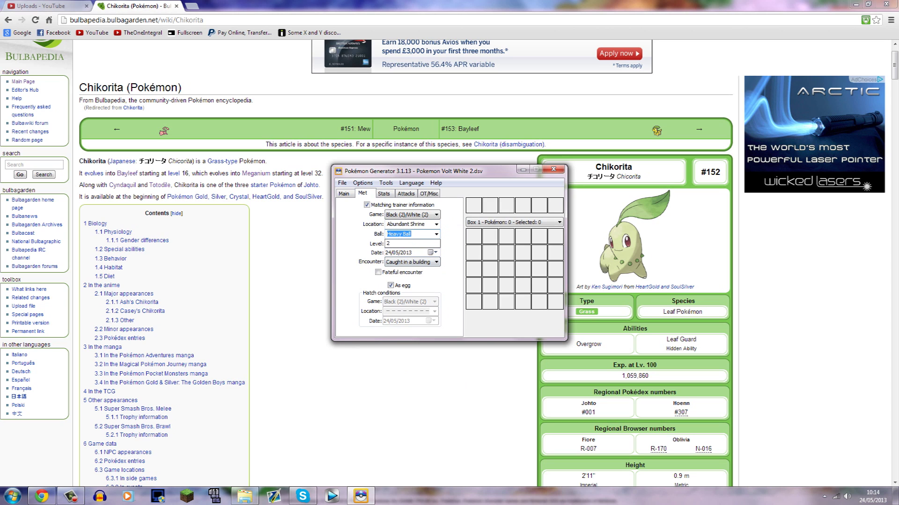
Set the met level to 1 and the encounter type to Caught in water.
key("Tab")
type("1")
left_click(436, 262)
left_click(403, 277)
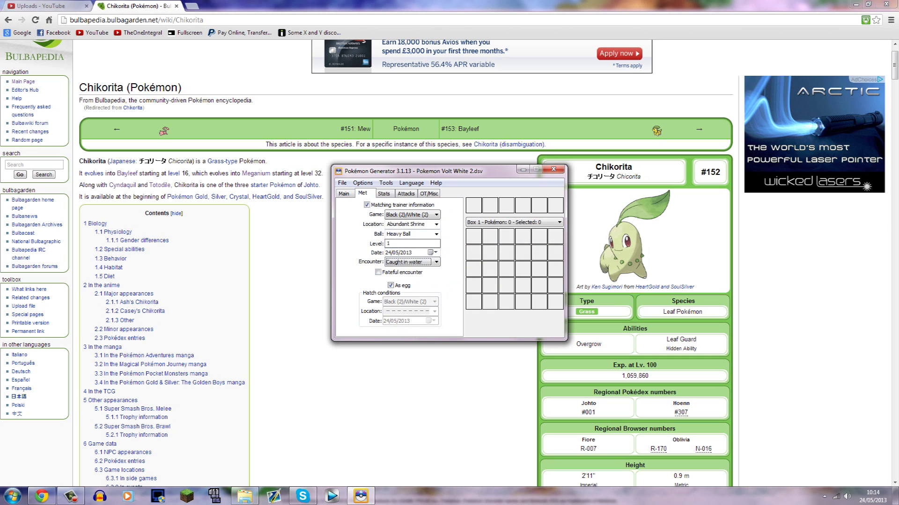
Randomize the Chikorita's IVs and EVs several times.
left_click(384, 193)
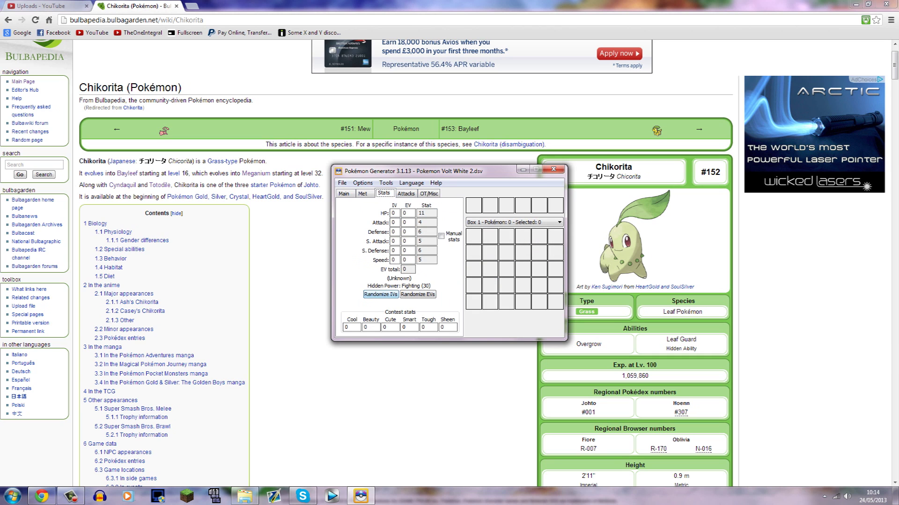
left_click(381, 295)
left_click(380, 294)
left_click(417, 295)
left_click(381, 294)
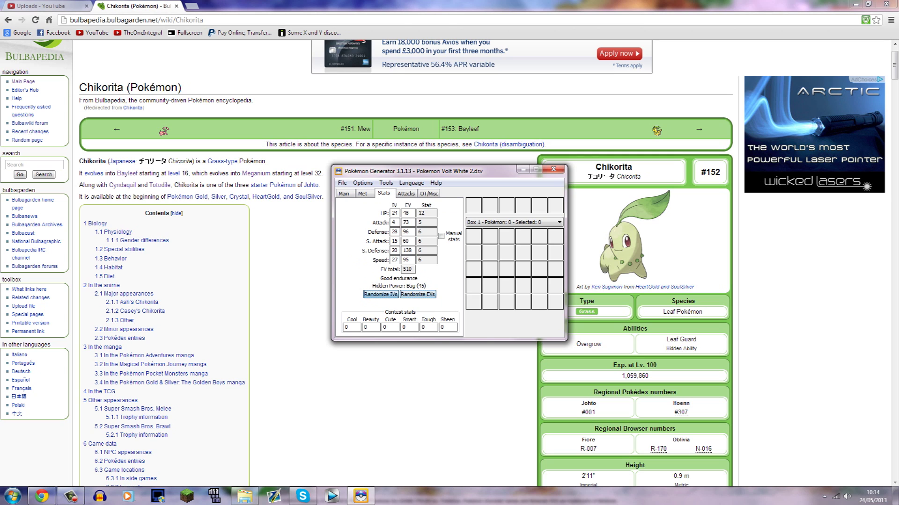
left_click(417, 294)
left_click(381, 294)
key("space")
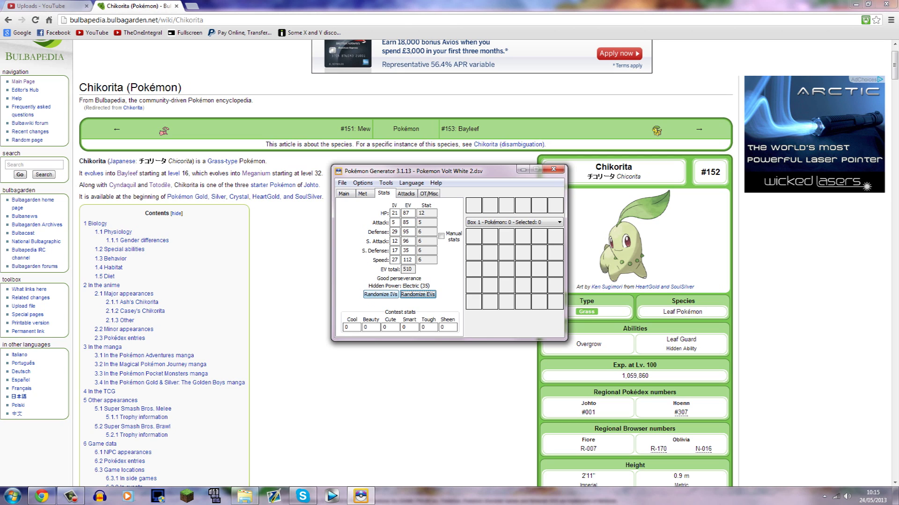
Show the attack settings, then switch to Bulbapedia in Chrome and examine Chikorita's Generation V level-up learnset for its starting moves.
key("ctrl+Tab")
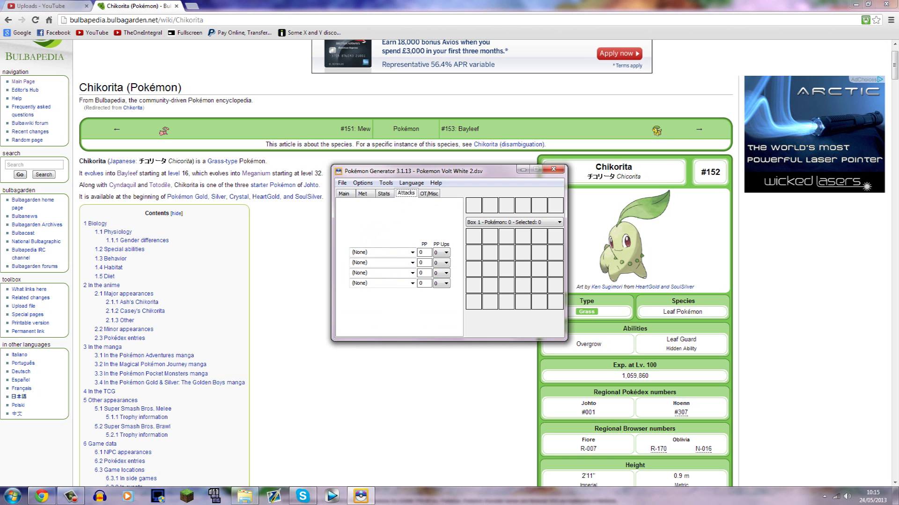
key("alt+Tab")
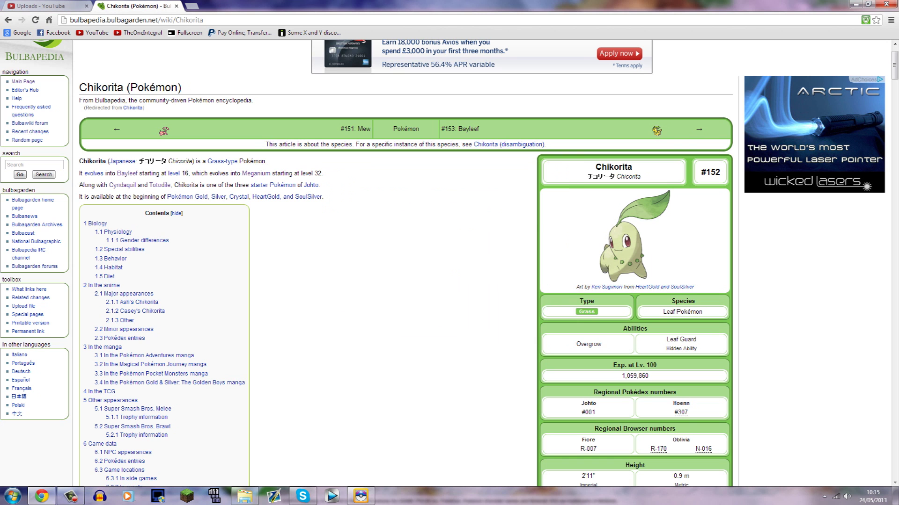
scroll(583, 244, "down", 20)
scroll(300, 63, "down", 20)
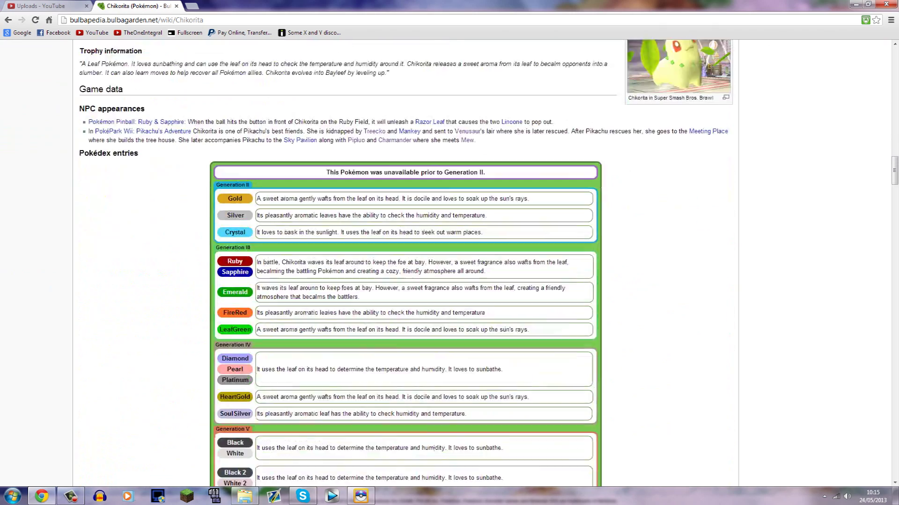
scroll(300, 64, "down", 18)
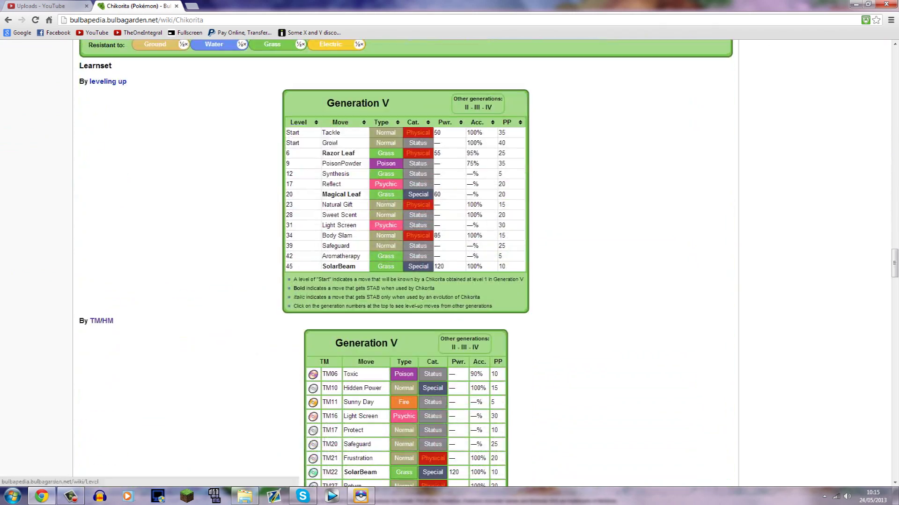
left_click_drag(284, 94, 523, 307)
left_click(523, 308)
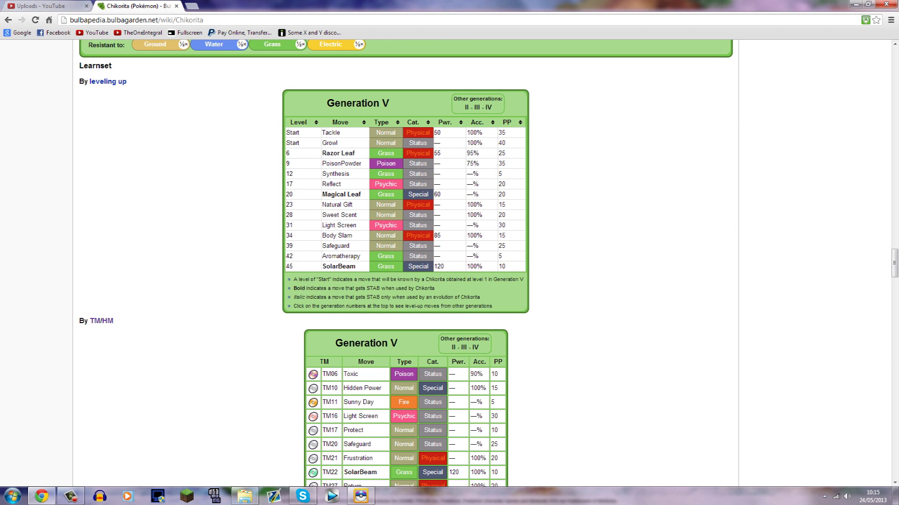
Return to PokeGen and set the Chikorita's first two attacks to Tackle and Growl.
left_click(360, 496)
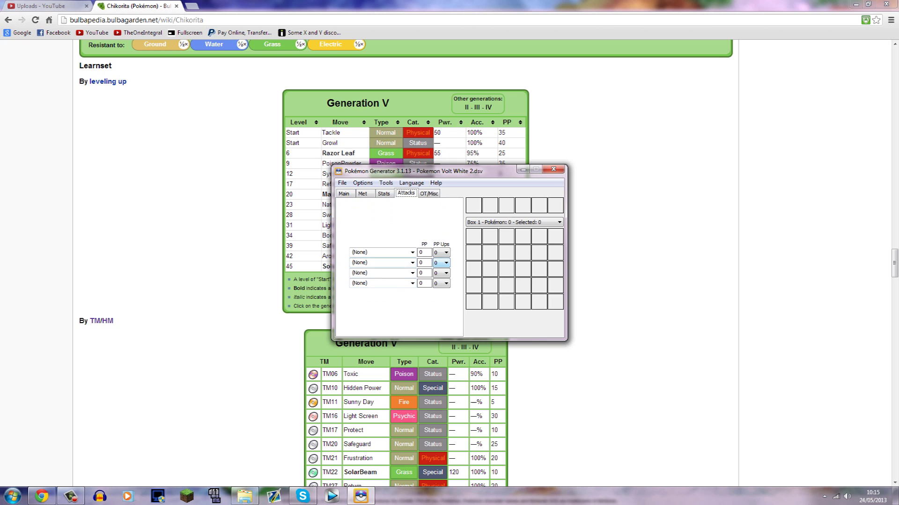
left_click(412, 252)
left_click(382, 253)
type("Tackle")
left_click(382, 262)
type("Growl")
Load the trainer information from the save file, and search for and apply a PID matching the male Calm Chikorita.
left_click(429, 194)
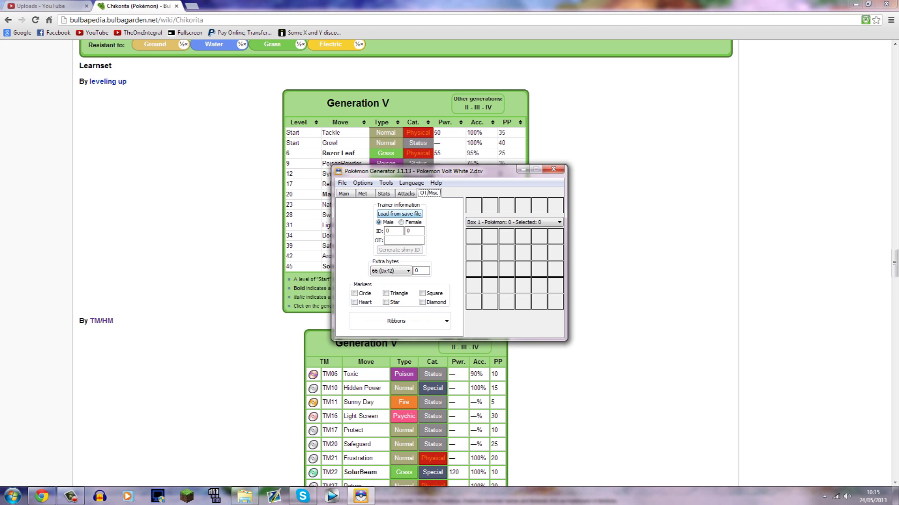
left_click(399, 213)
left_click(344, 194)
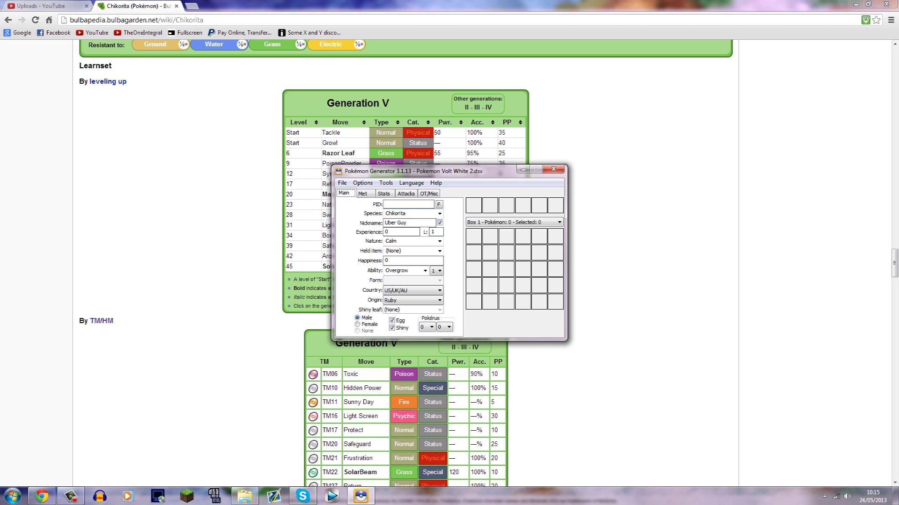
left_click(438, 205)
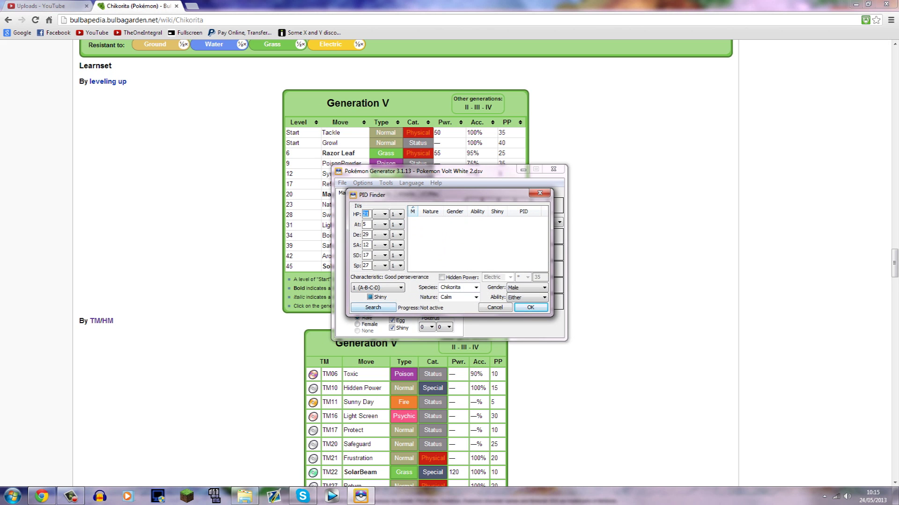
left_click(373, 307)
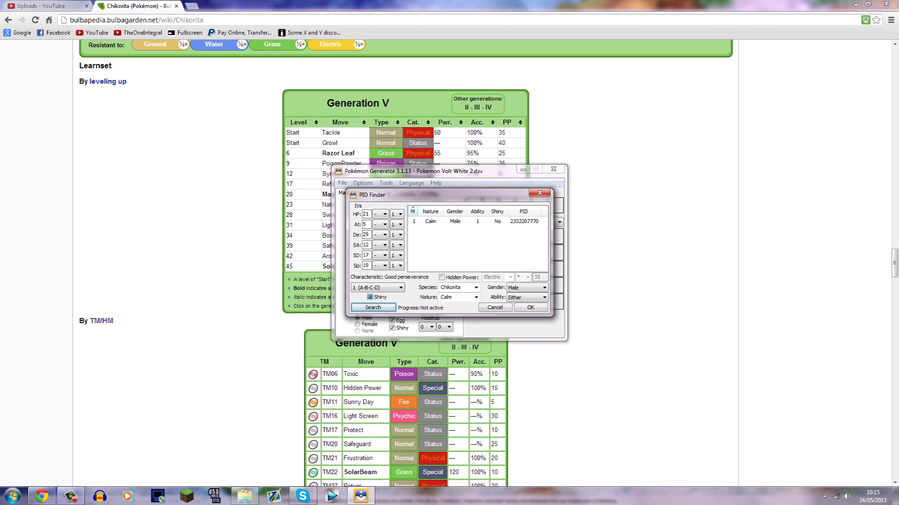
left_click(477, 222)
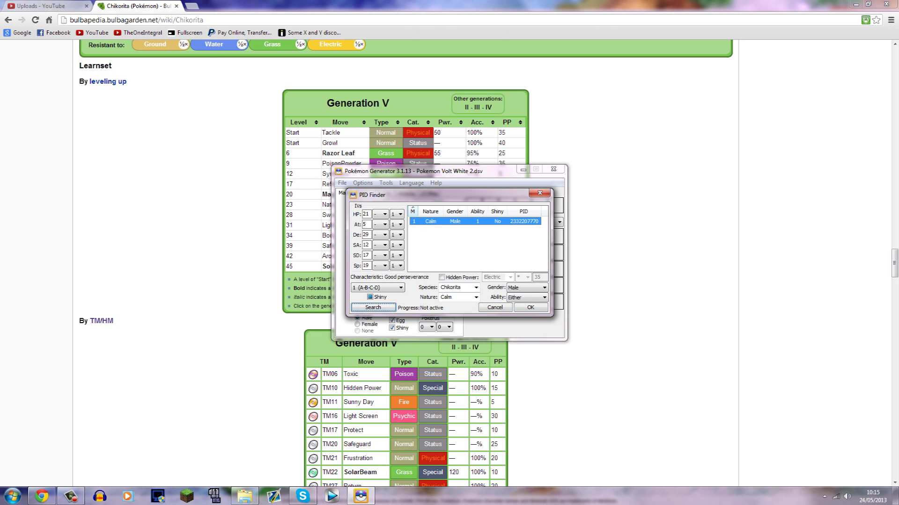
left_click(530, 308)
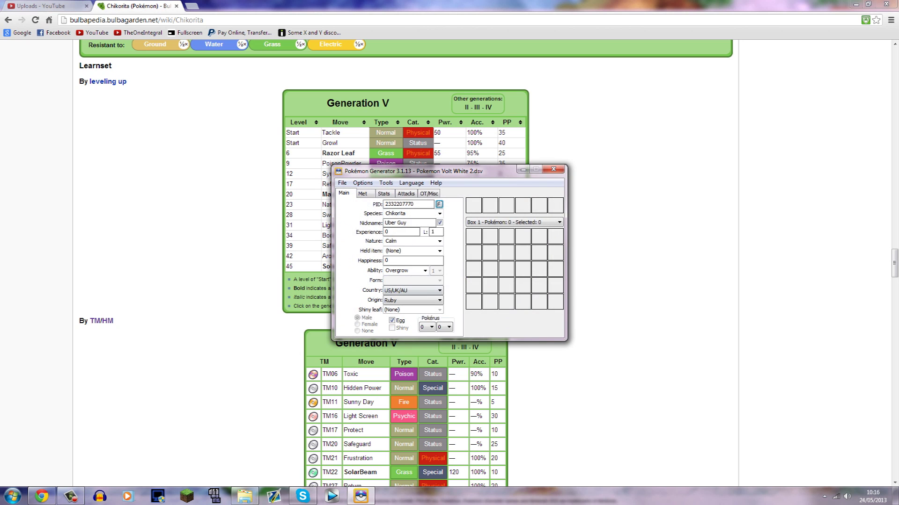
Save the Pokémon from the tabs as a 136-byte PKM file named Chikorita in the Pokemon folder.
key("alt")
left_click(342, 183)
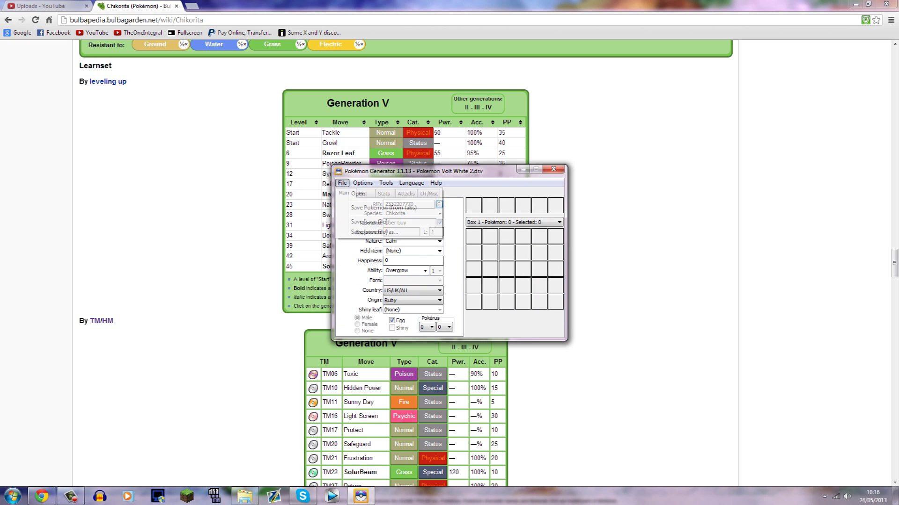
key("Down")
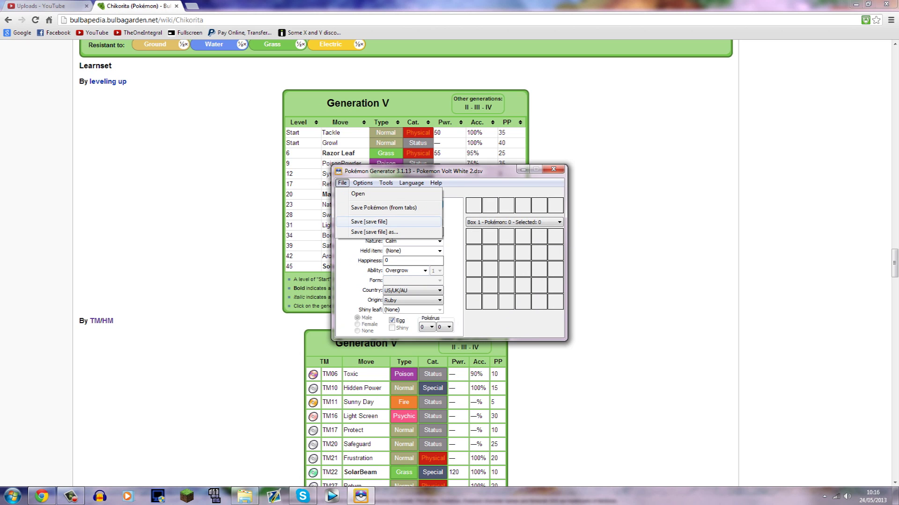
key("Up")
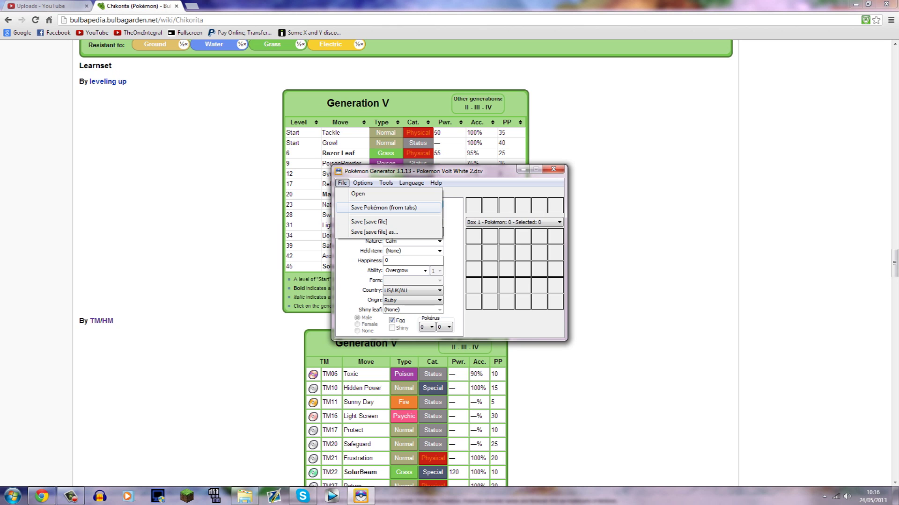
key("Return")
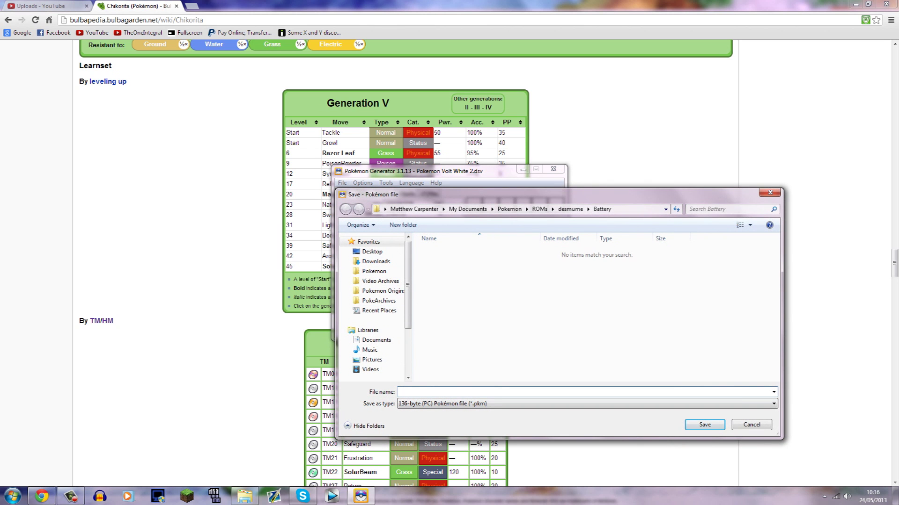
left_click(509, 210)
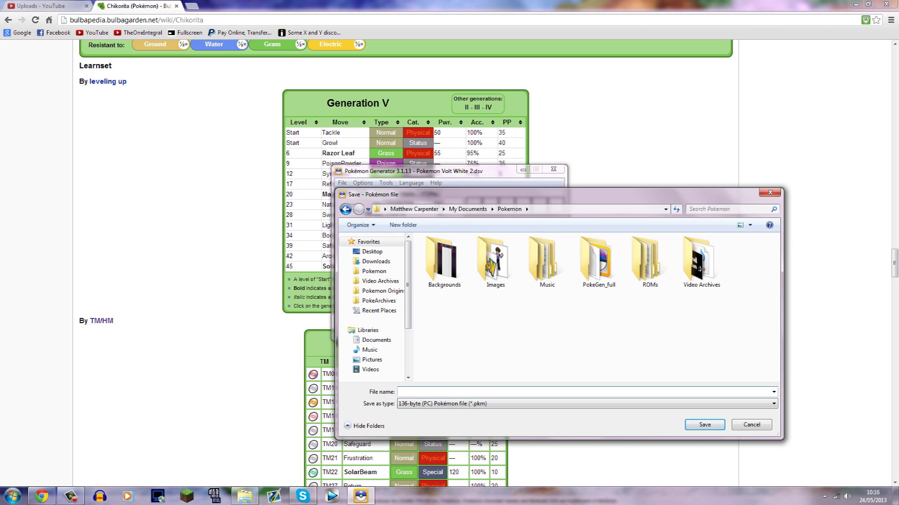
type("Chikorita")
key("Return")
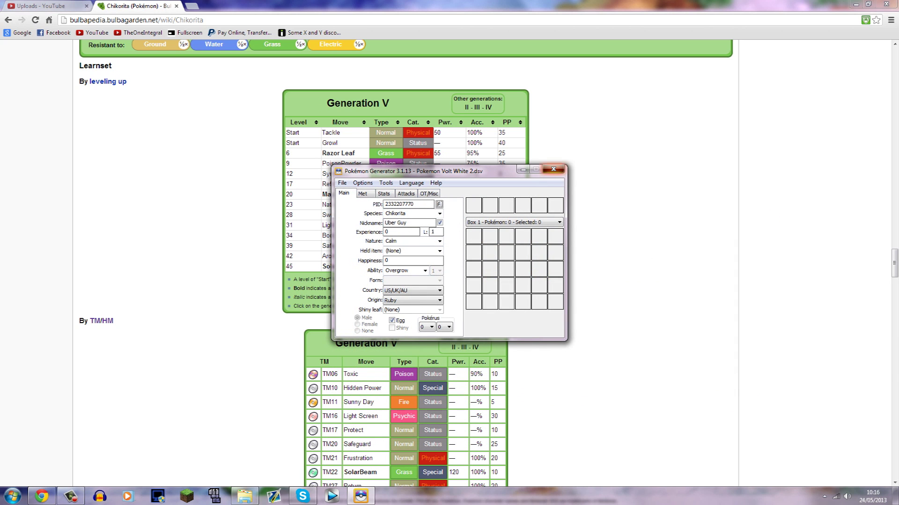
Close PokeGen and locate the saved Chikorita.pkm in the Pokemon folder in Windows Explorer.
left_click(553, 169)
left_click(245, 496)
left_click(187, 234)
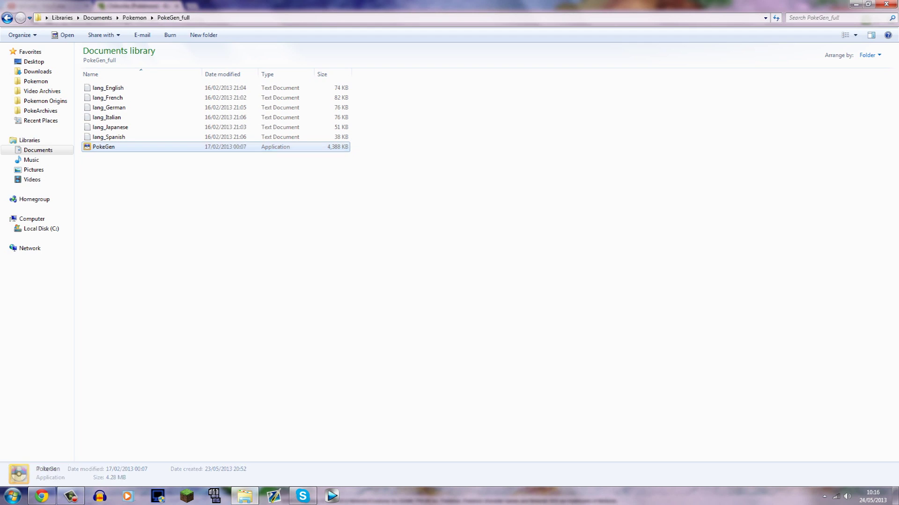
left_click(134, 17)
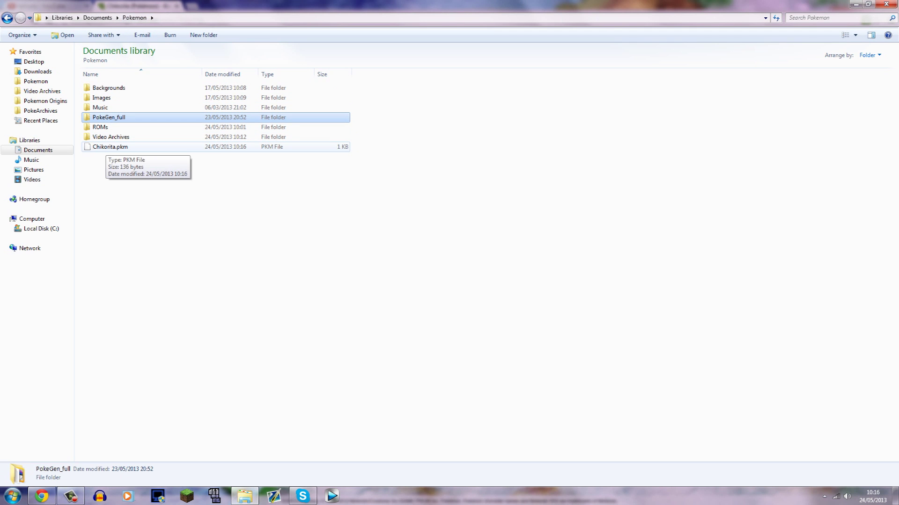
left_click(137, 176)
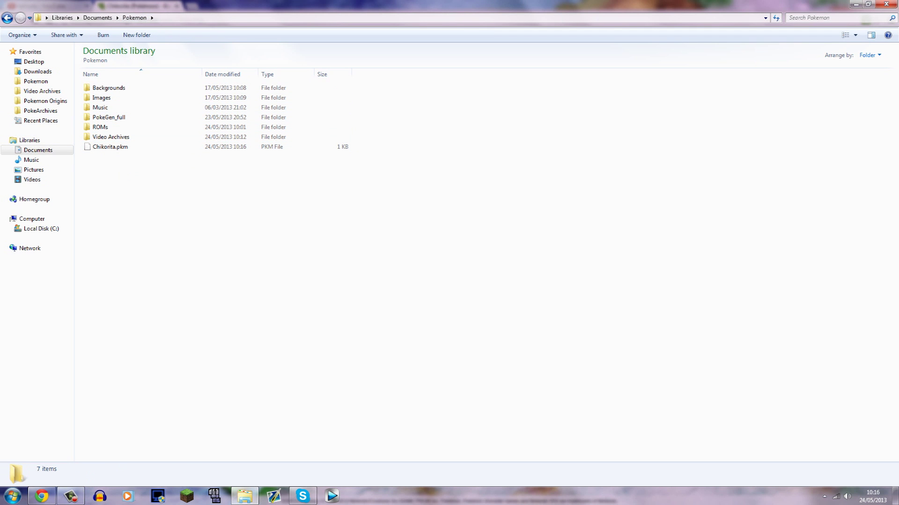